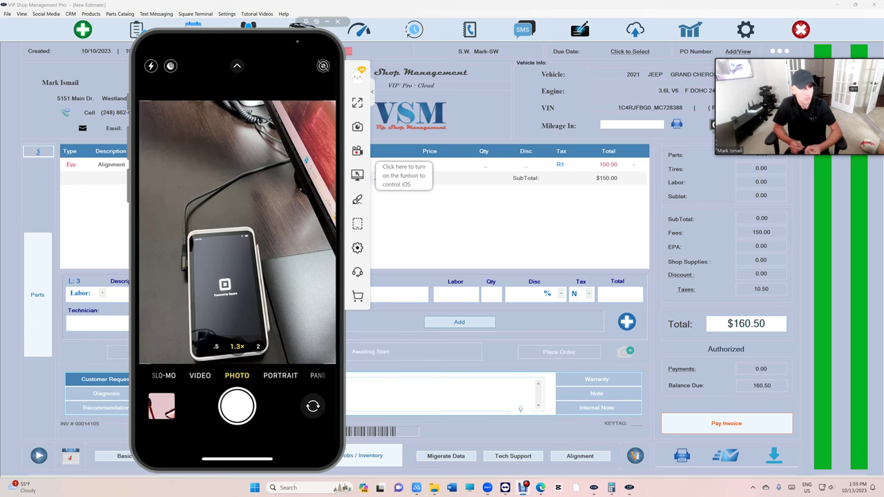
Send the $160.50 invoice balance to the Square Terminal as a card payment, skipping the card fee
{"action": "left_click", "coordinate": [727, 423]}
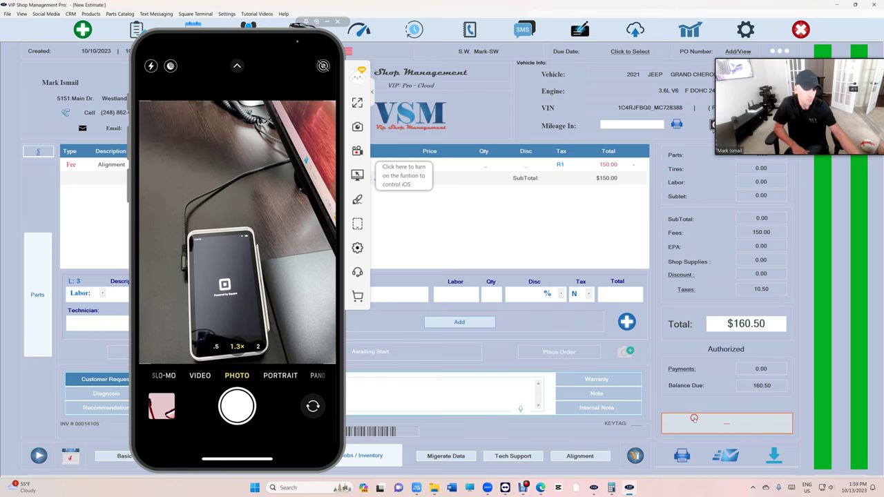
{"action": "left_click", "coordinate": [443, 290]}
{"action": "left_click", "coordinate": [515, 296]}
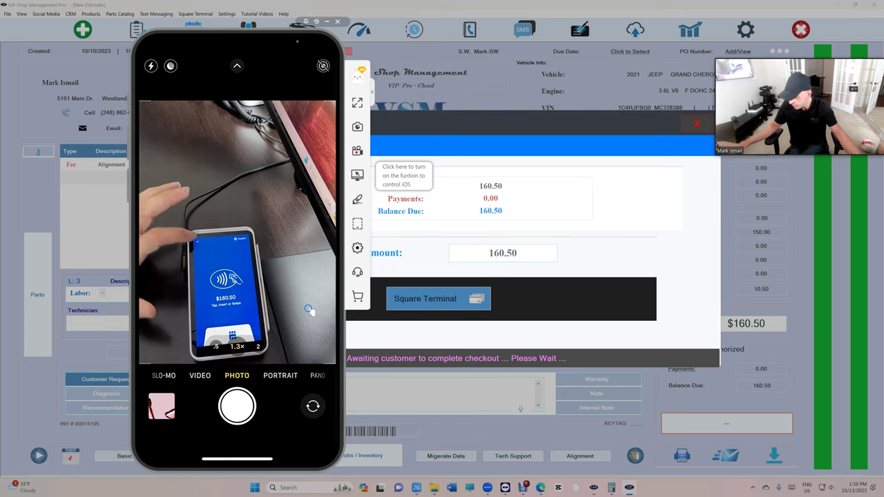
Close the canceled $160.50 payment window to return to the estimate
{"action": "left_click", "coordinate": [695, 127]}
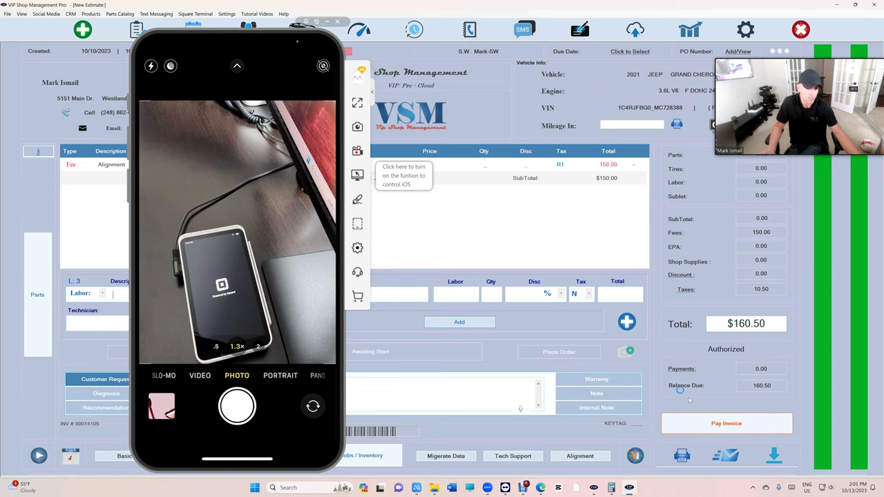
{"action": "left_click", "coordinate": [723, 423]}
{"action": "left_click", "coordinate": [445, 302]}
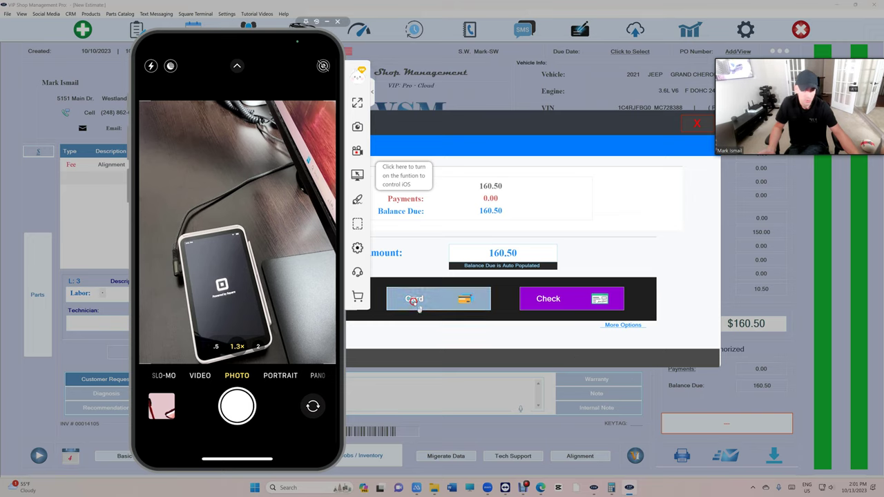
{"action": "left_click", "coordinate": [550, 308]}
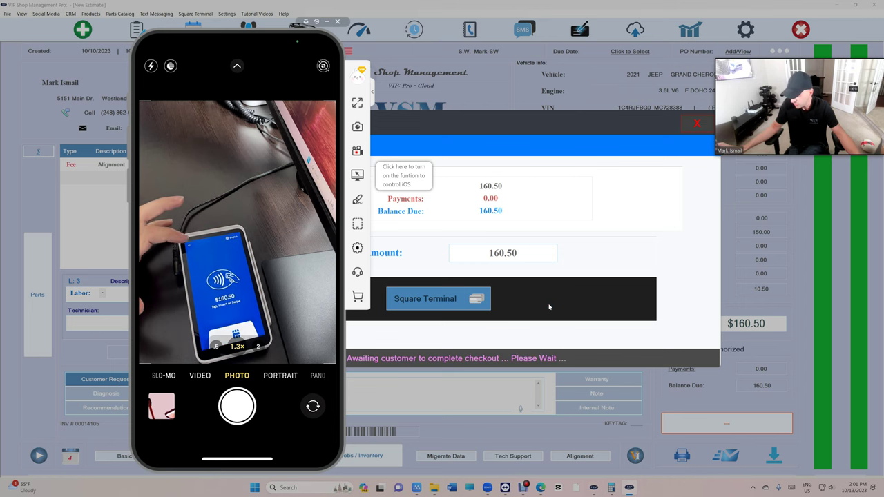
{"action": "left_click", "coordinate": [696, 124]}
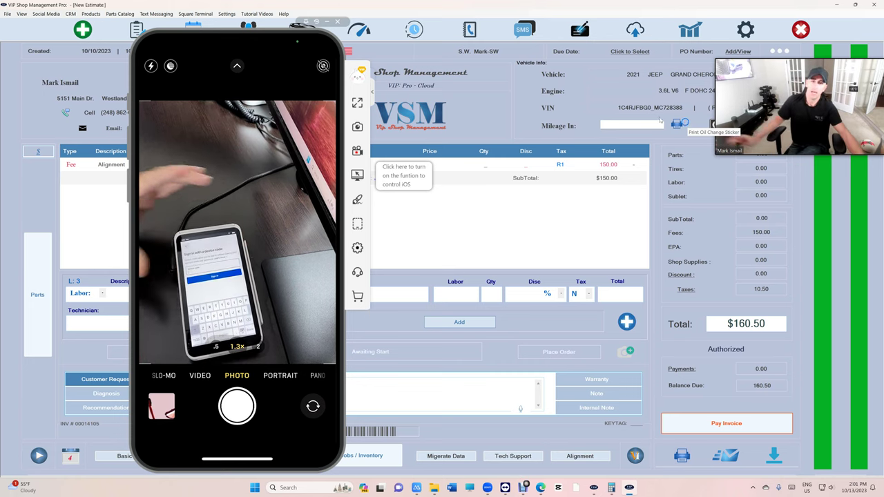
Disconnect the Square Terminal from the Square Terminal menu and confirm the disconnection
{"action": "left_click_drag", "start_coordinate": [273, 39], "coordinate": [751, 30]}
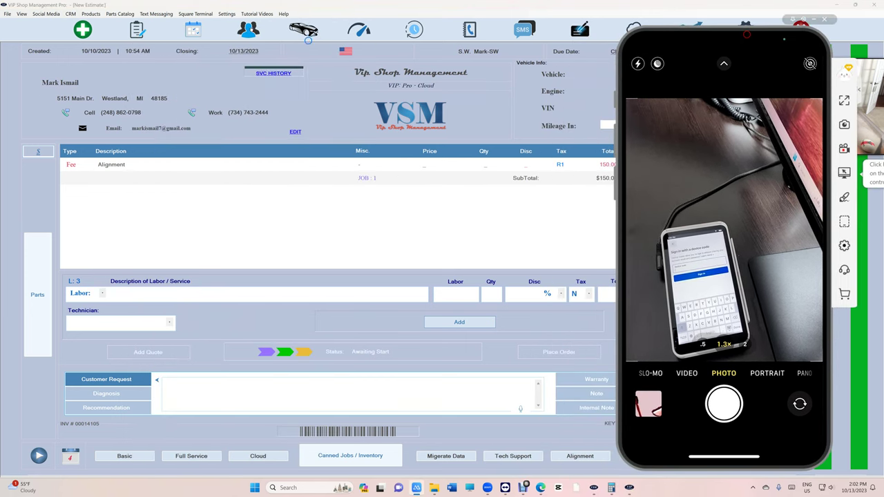
{"action": "left_click", "coordinate": [199, 14]}
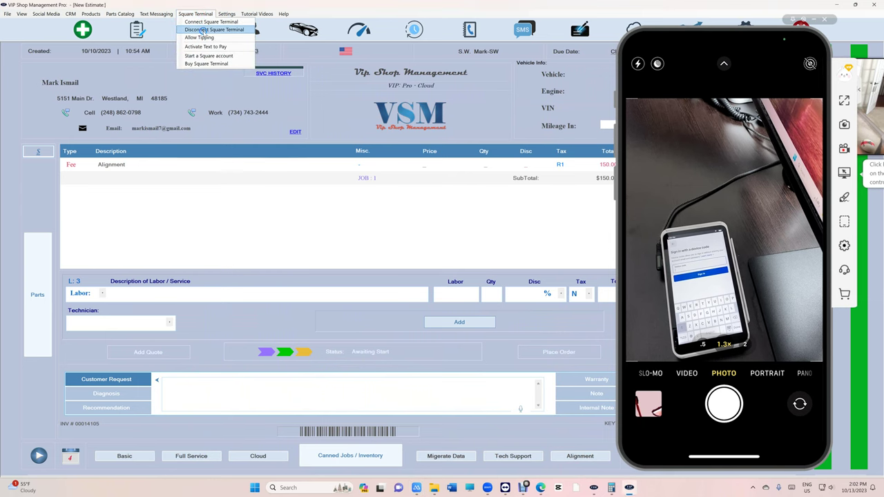
{"action": "left_click", "coordinate": [204, 32]}
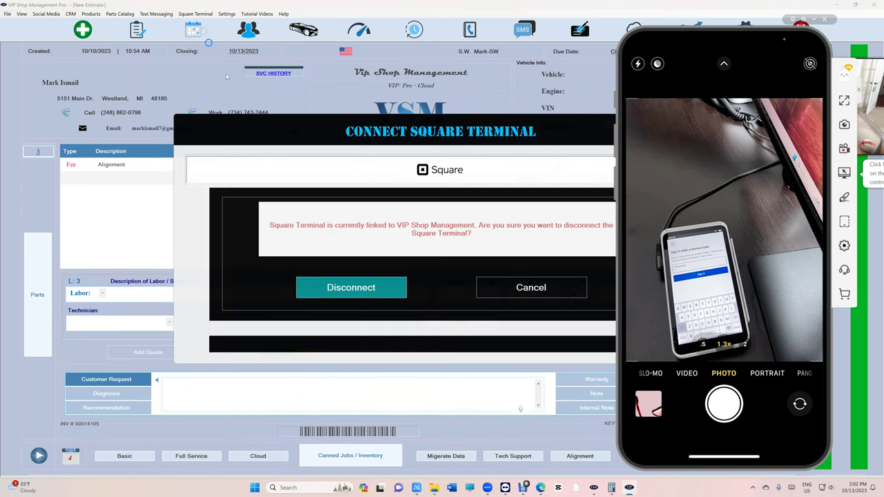
{"action": "left_click", "coordinate": [356, 295]}
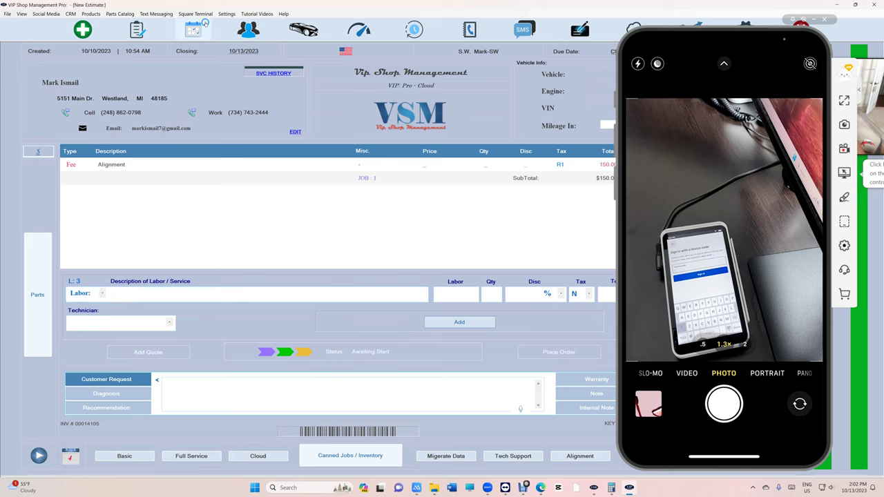
Start connecting the Square Terminal, authorize with Square, and enter the account e-mail
{"action": "left_click", "coordinate": [212, 15]}
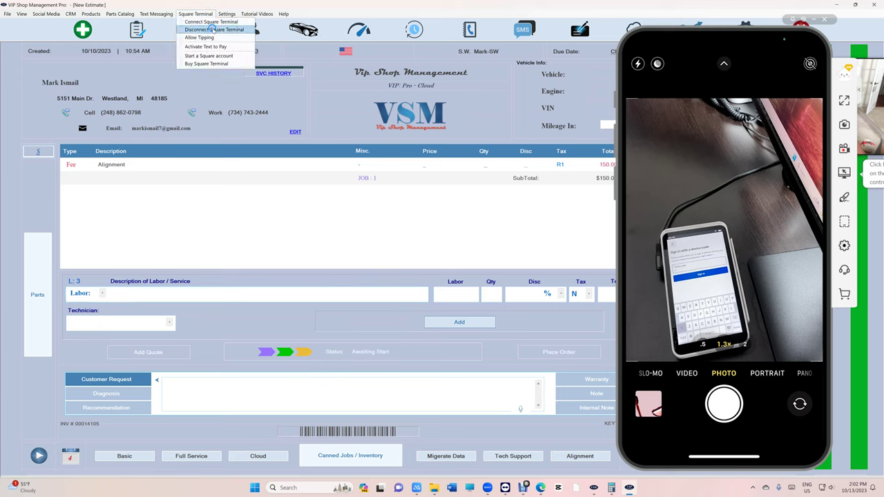
{"action": "left_click", "coordinate": [213, 23]}
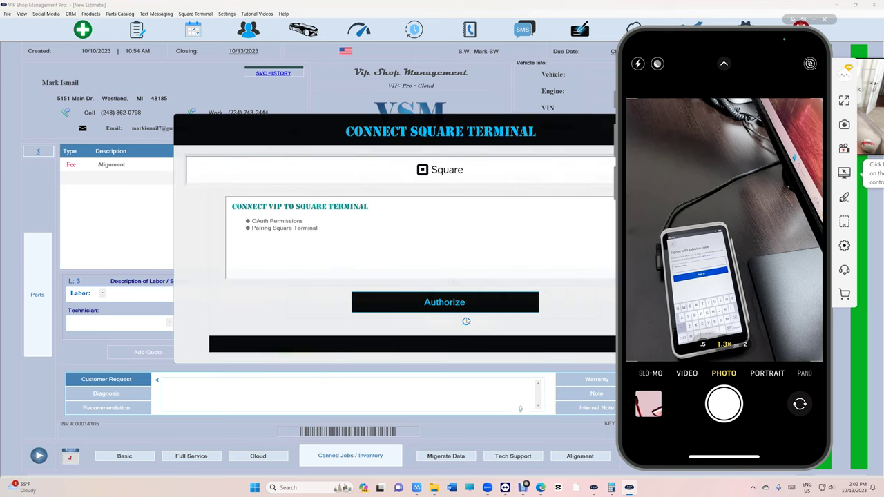
{"action": "left_click", "coordinate": [468, 310]}
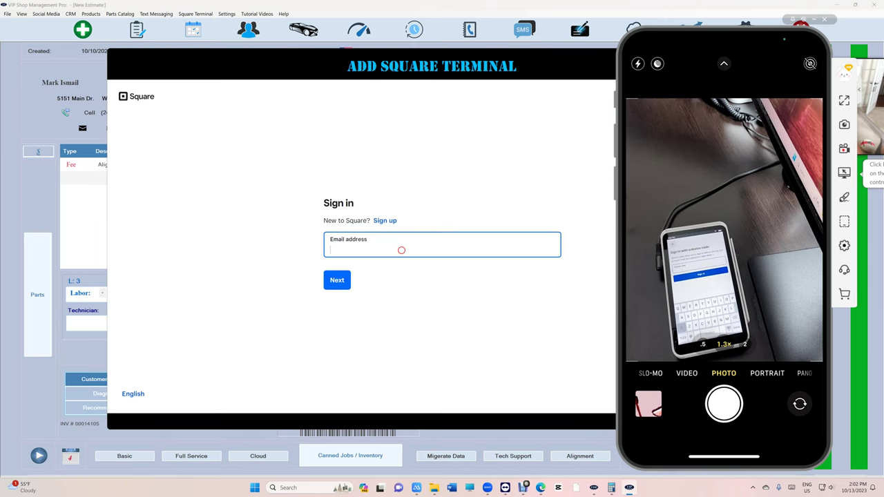
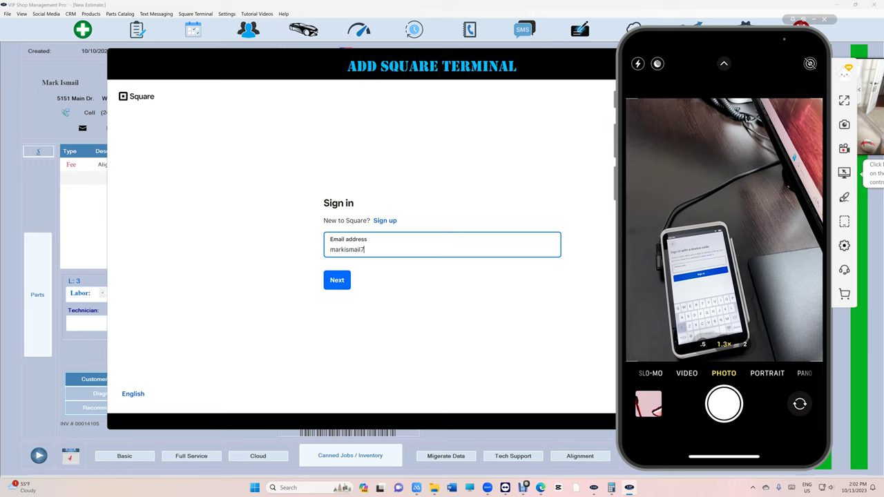
{"action": "left_click", "coordinate": [333, 285]}
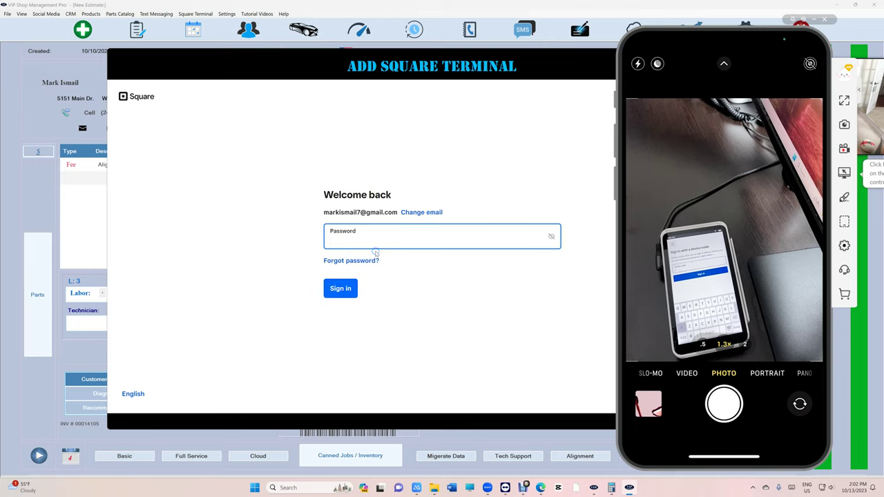
Enter the account password and pass the car-image captcha check
{"action": "type", "text": "••"}
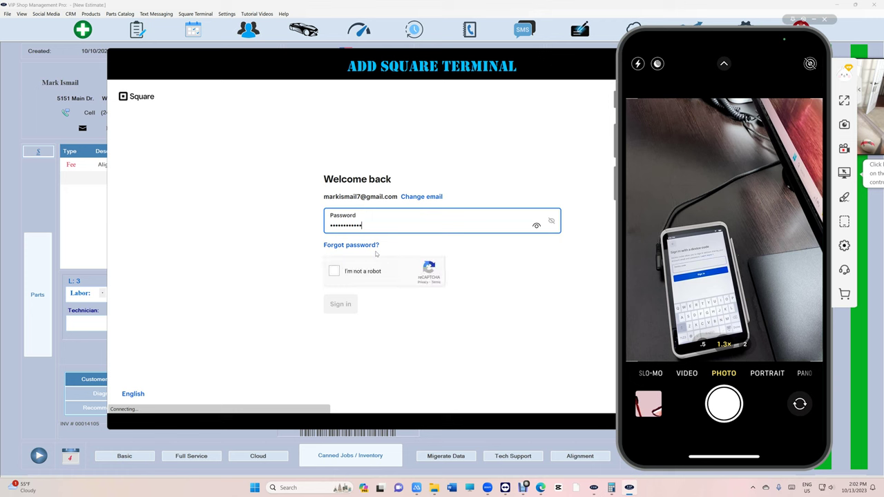
{"action": "left_click", "coordinate": [349, 270]}
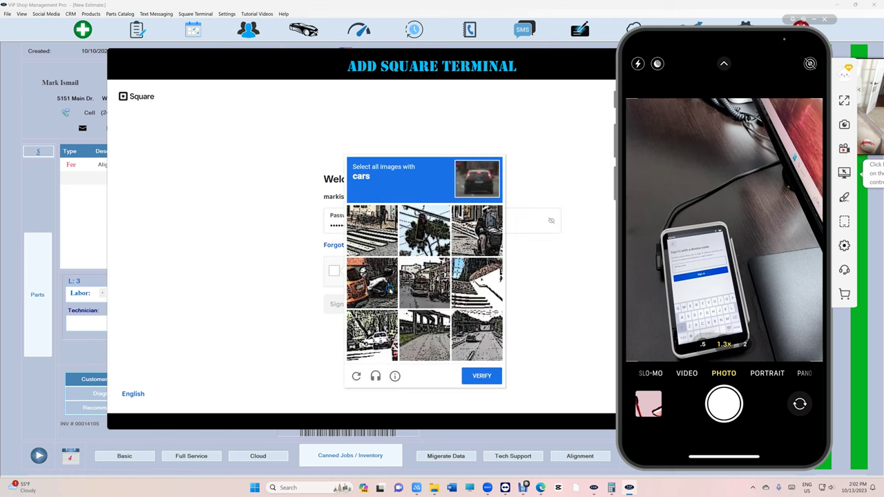
{"action": "left_click", "coordinate": [375, 291]}
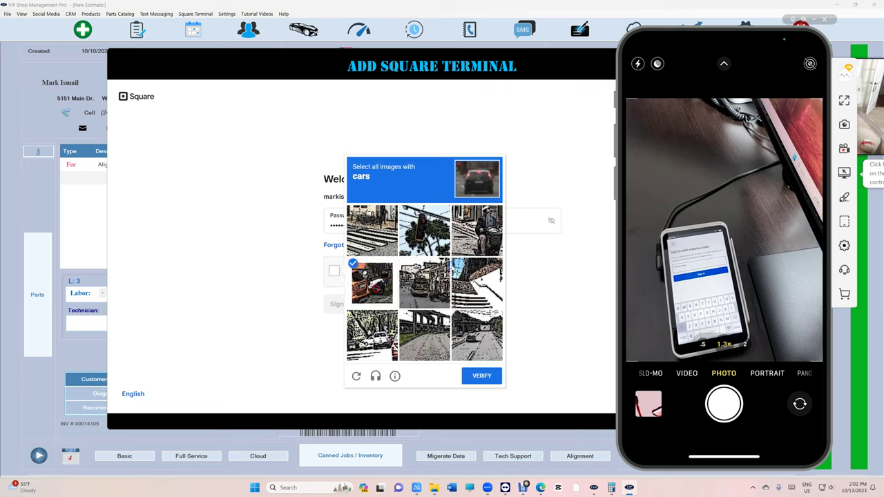
{"action": "left_click", "coordinate": [428, 283]}
{"action": "left_click", "coordinate": [460, 333]}
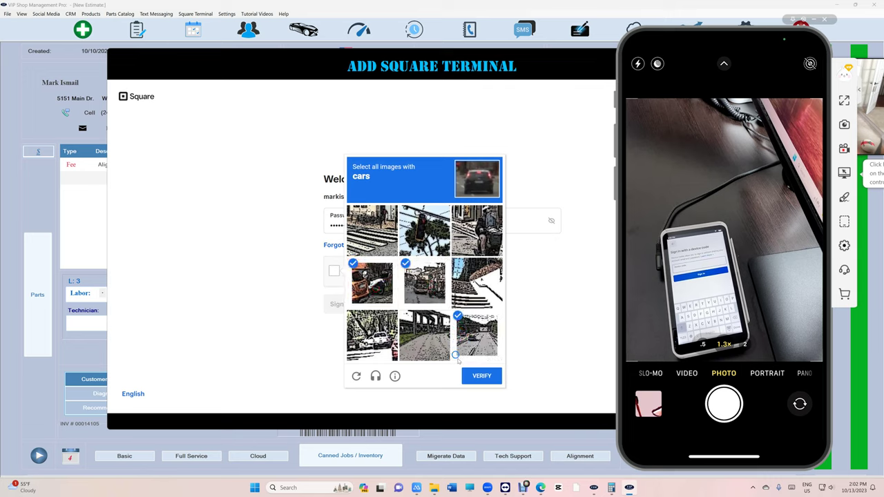
{"action": "left_click", "coordinate": [481, 376]}
Sign in to Square and submit the SMS verification code
{"action": "left_click", "coordinate": [331, 307]}
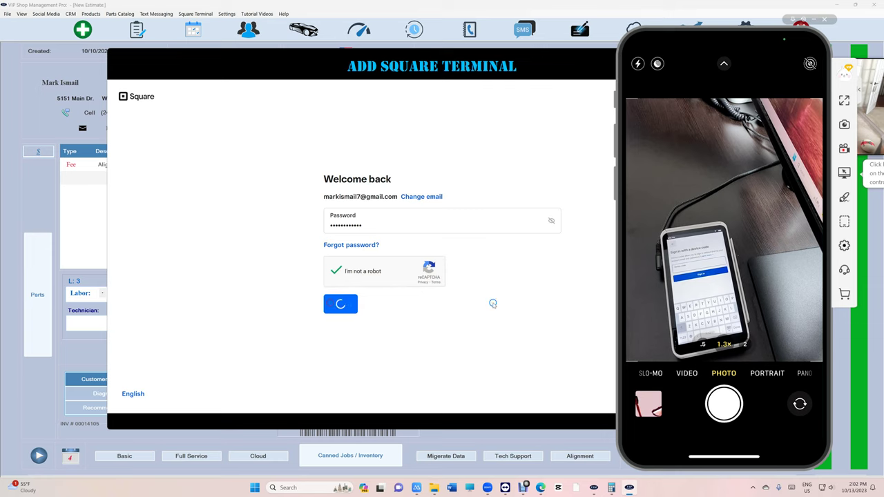
{"action": "left_click", "coordinate": [511, 298]}
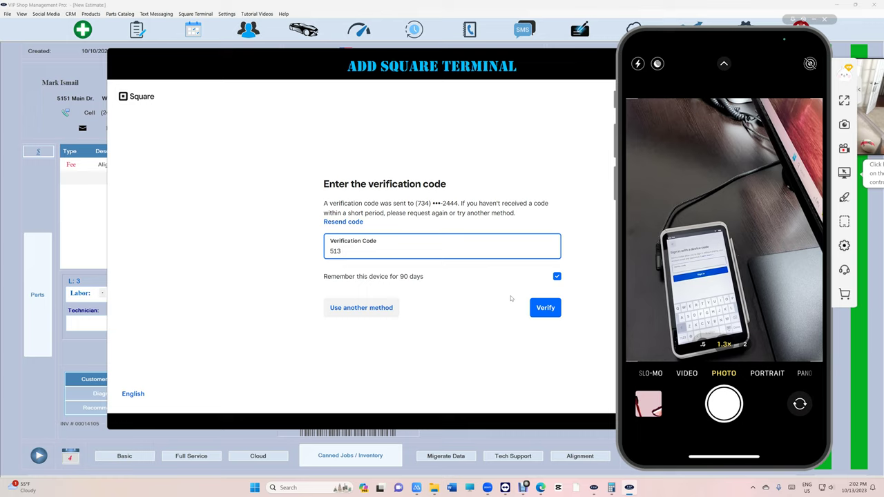
{"action": "left_click", "coordinate": [553, 308]}
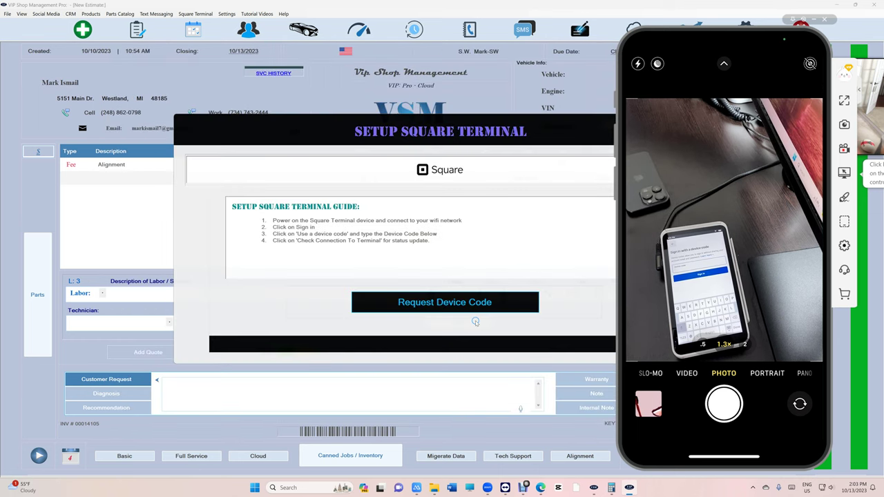
Request a device code for the Vip Shop Management Inc location and test the terminal connection
{"action": "left_click", "coordinate": [471, 313]}
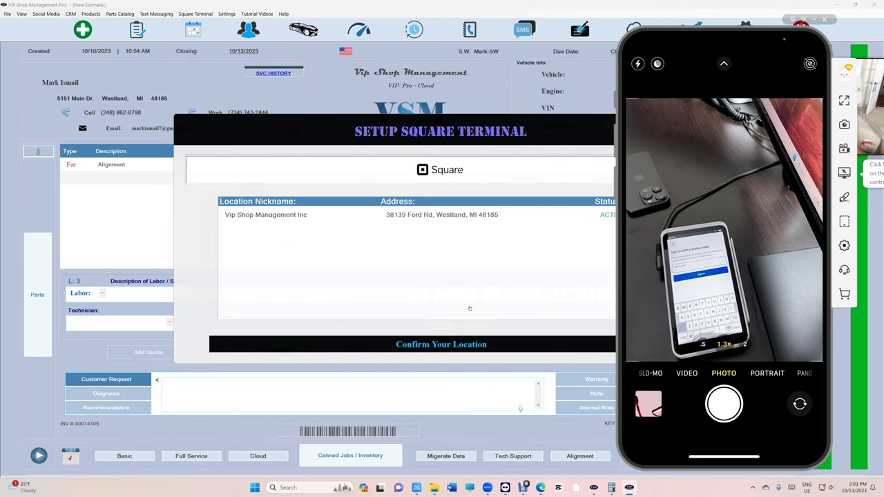
{"action": "left_click", "coordinate": [358, 218]}
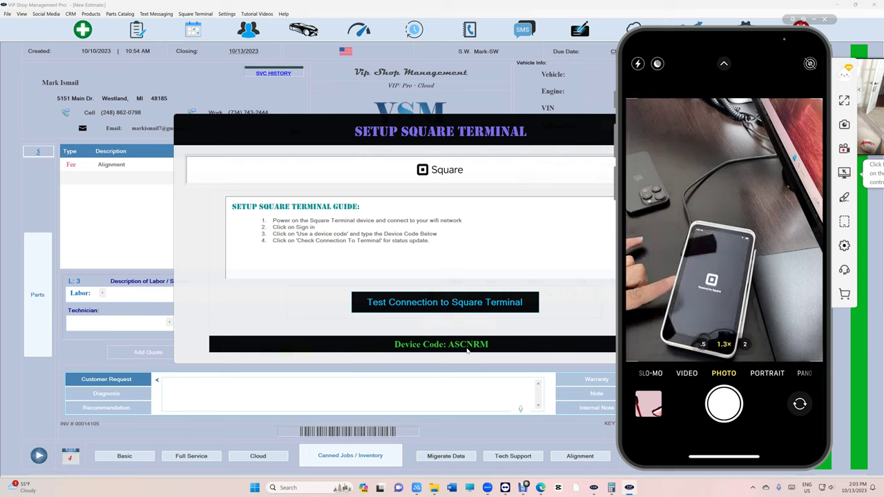
{"action": "left_click", "coordinate": [455, 304]}
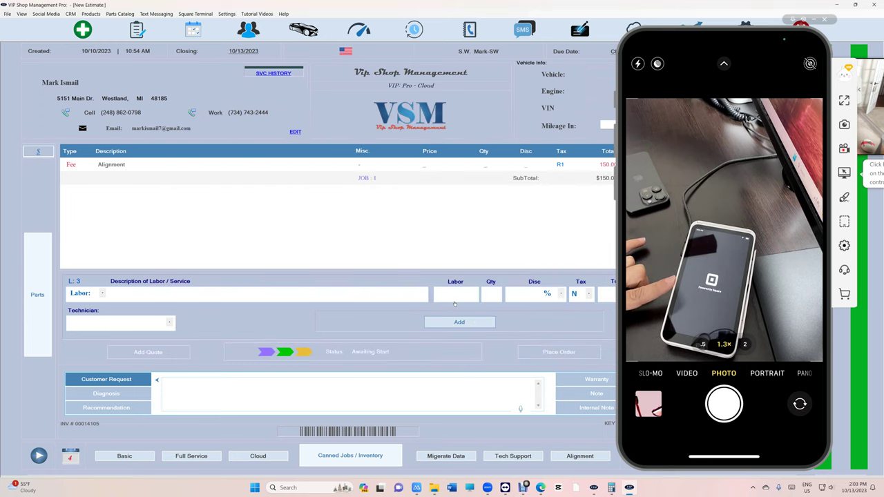
Open the 2021 Jeep Grand Cherokee estimate from the WorkFlow list
{"action": "left_click_drag", "start_coordinate": [701, 36], "coordinate": [108, 51]}
{"action": "left_click", "coordinate": [137, 30]}
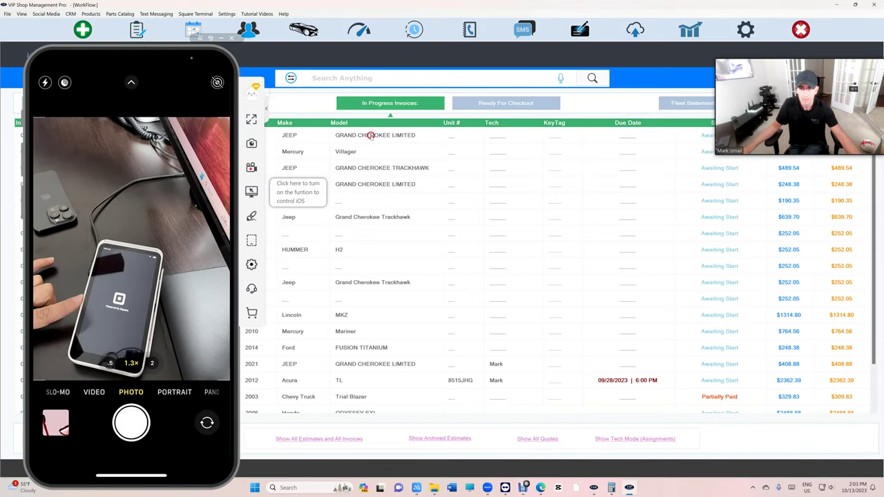
{"action": "left_click", "coordinate": [371, 136]}
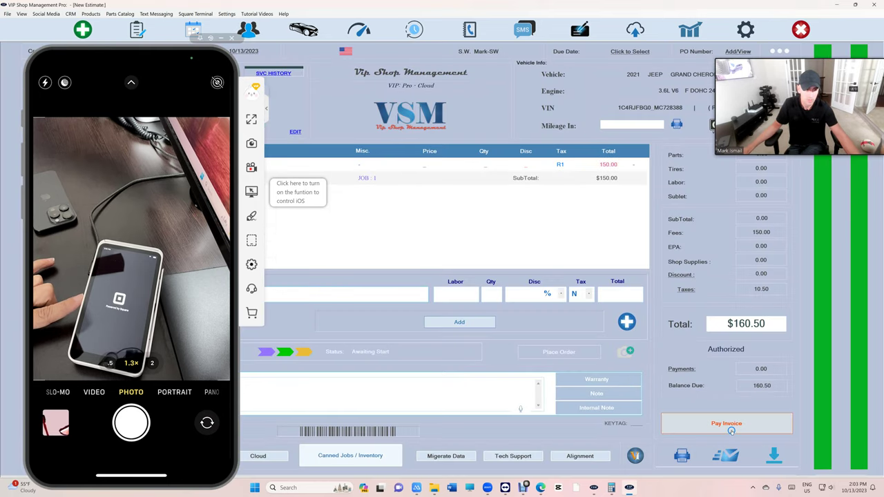
Send the $160.50 invoice to the Square Terminal as a card payment, skipping the fee
{"action": "left_click", "coordinate": [729, 426]}
{"action": "left_click", "coordinate": [461, 301]}
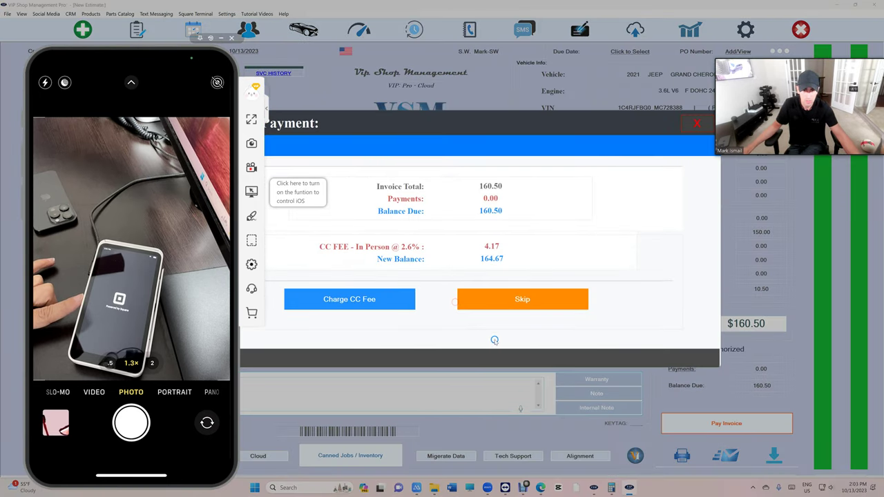
{"action": "left_click", "coordinate": [504, 308]}
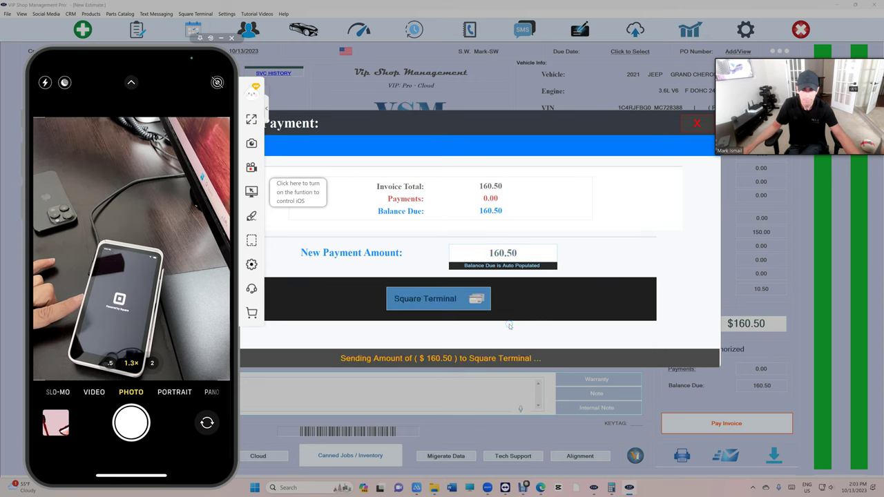